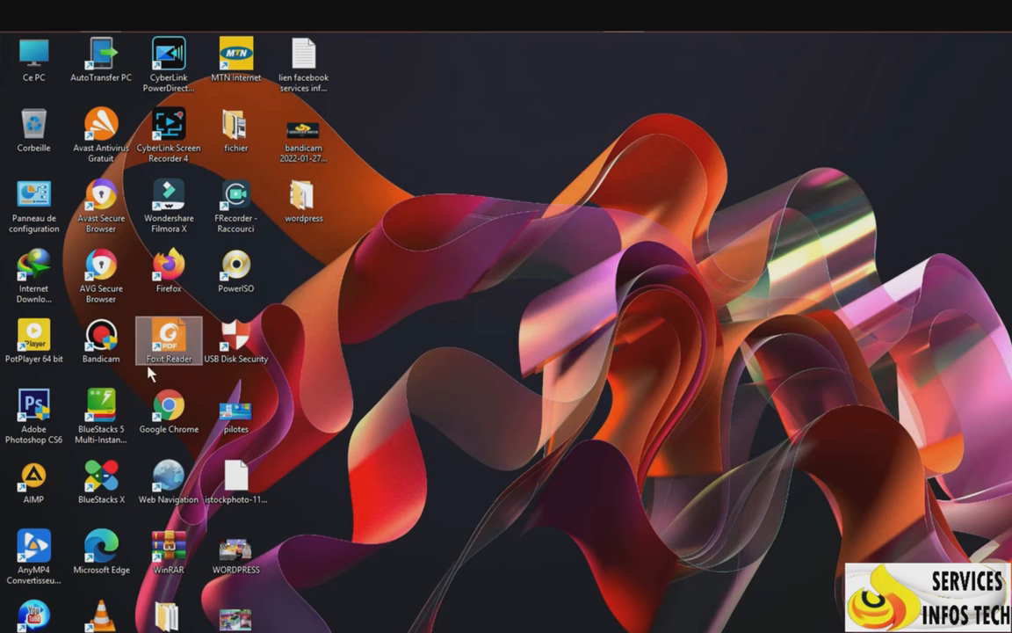
Switch to Google Chrome and load the local WordPress site at localhost/sidem.
left_click(623, 37)
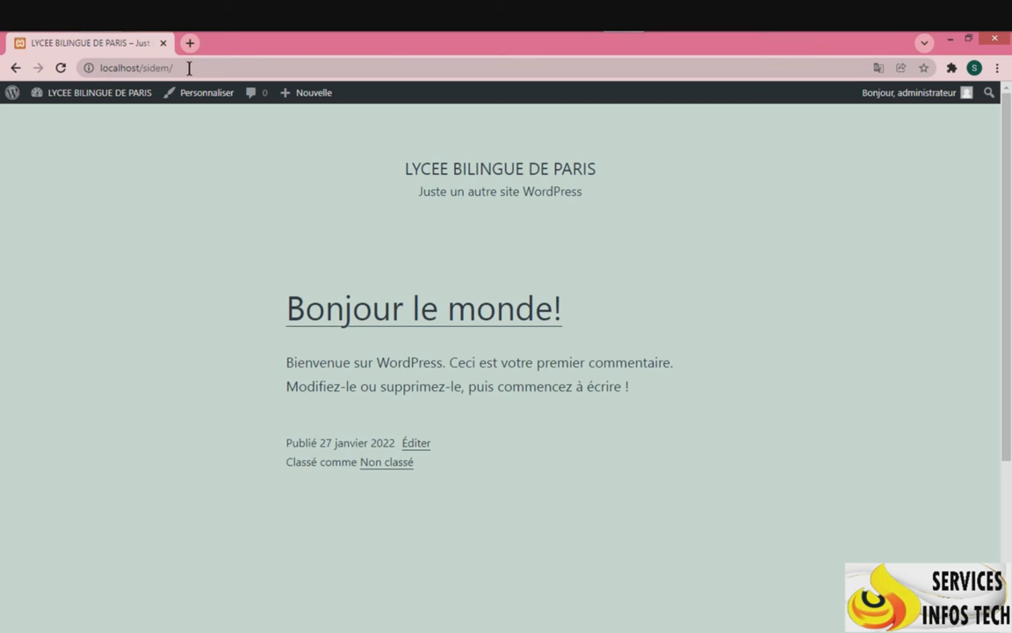
left_click(135, 70)
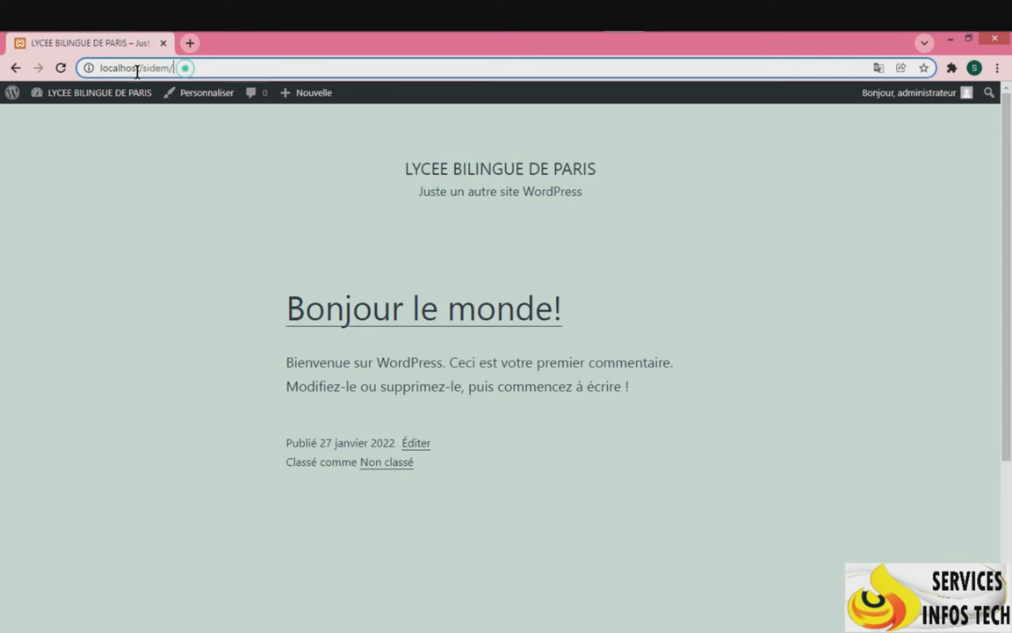
key("BackSpace")
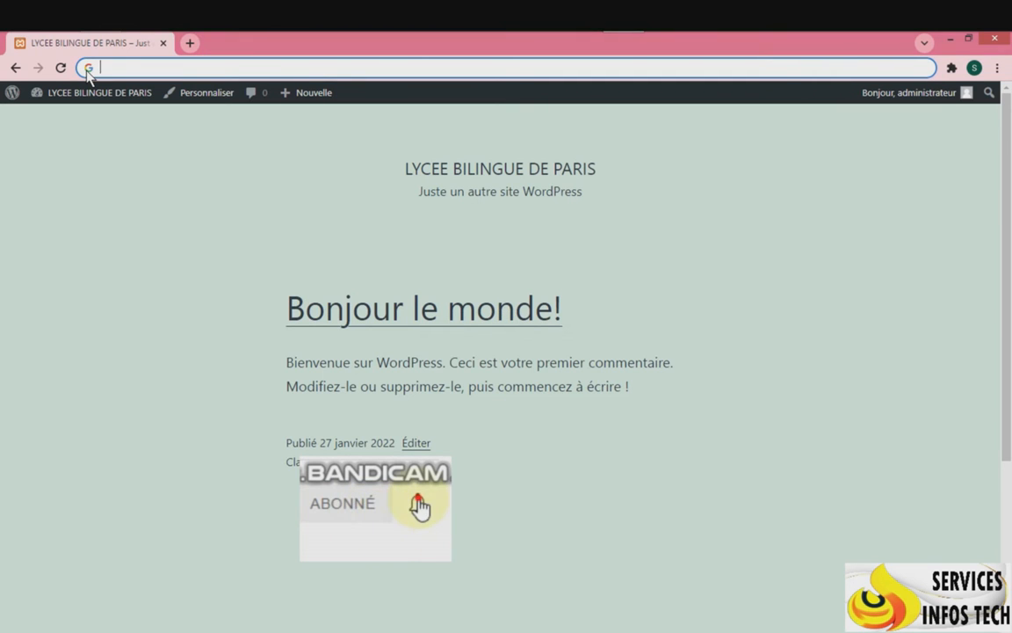
type("lo")
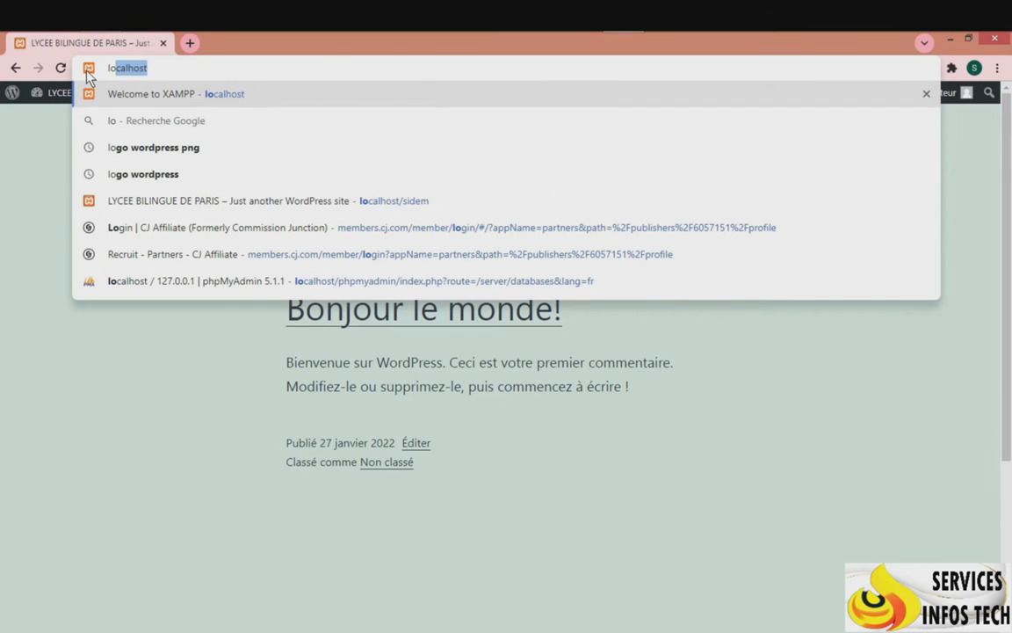
type("calhost/")
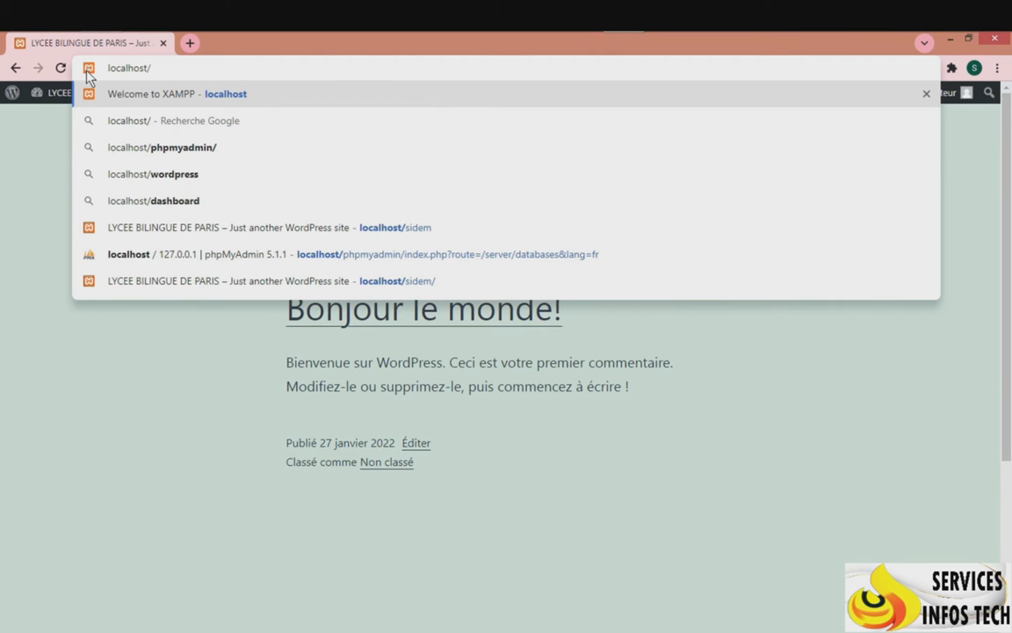
type("side")
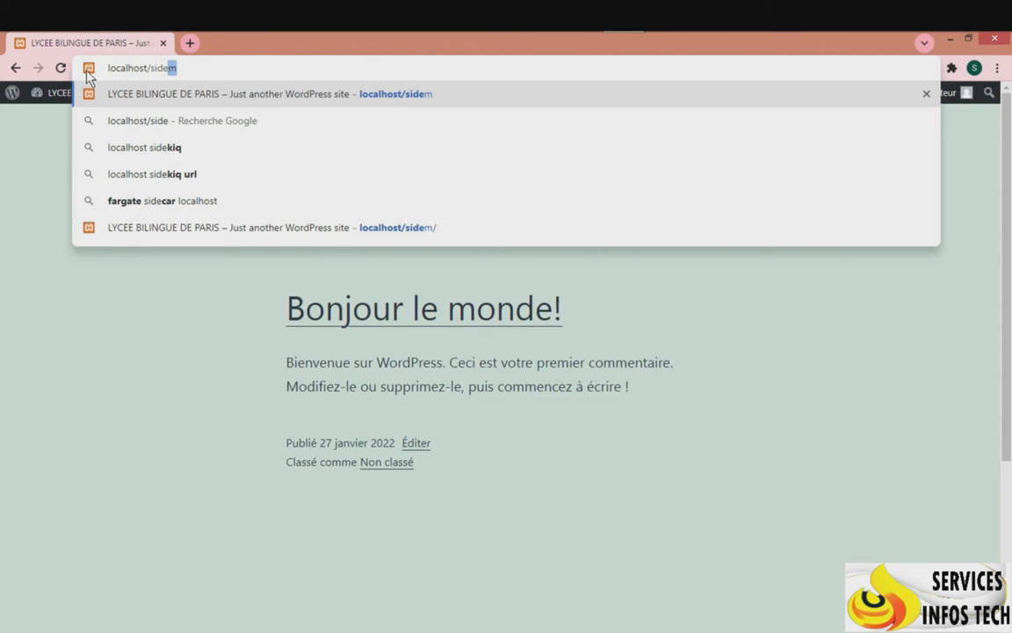
type("m")
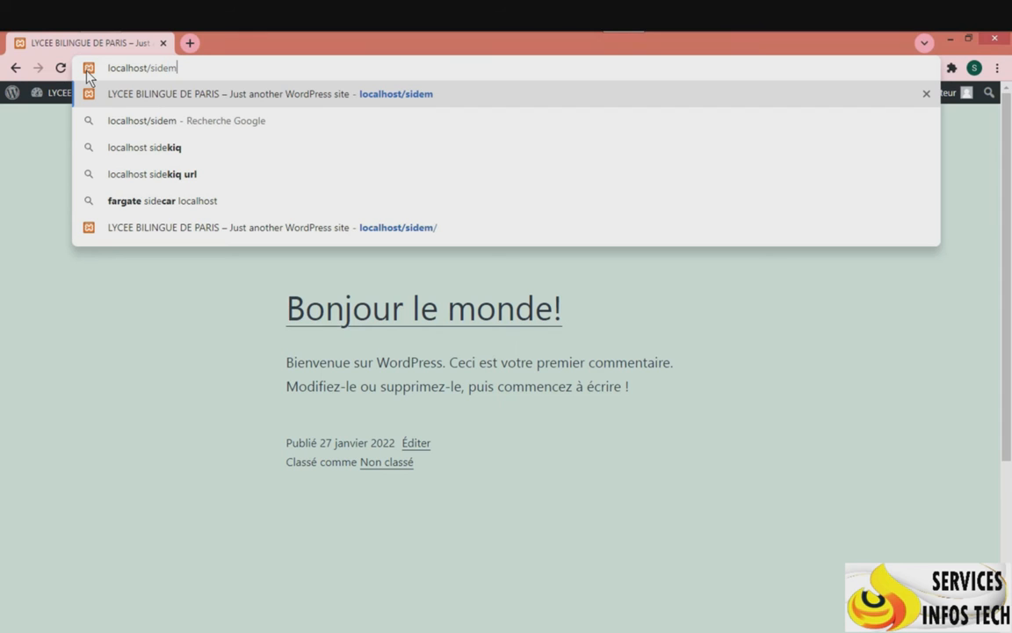
key("Return")
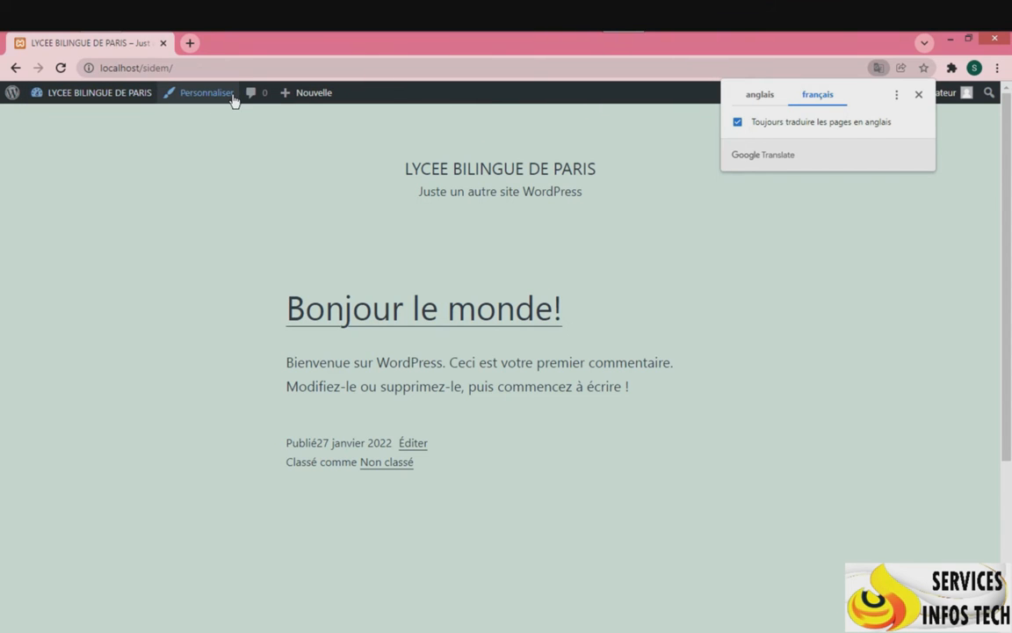
Dismiss the translation pop-up and open the site's WordPress dashboard (Tableau de bord).
mouse_move(332, 97)
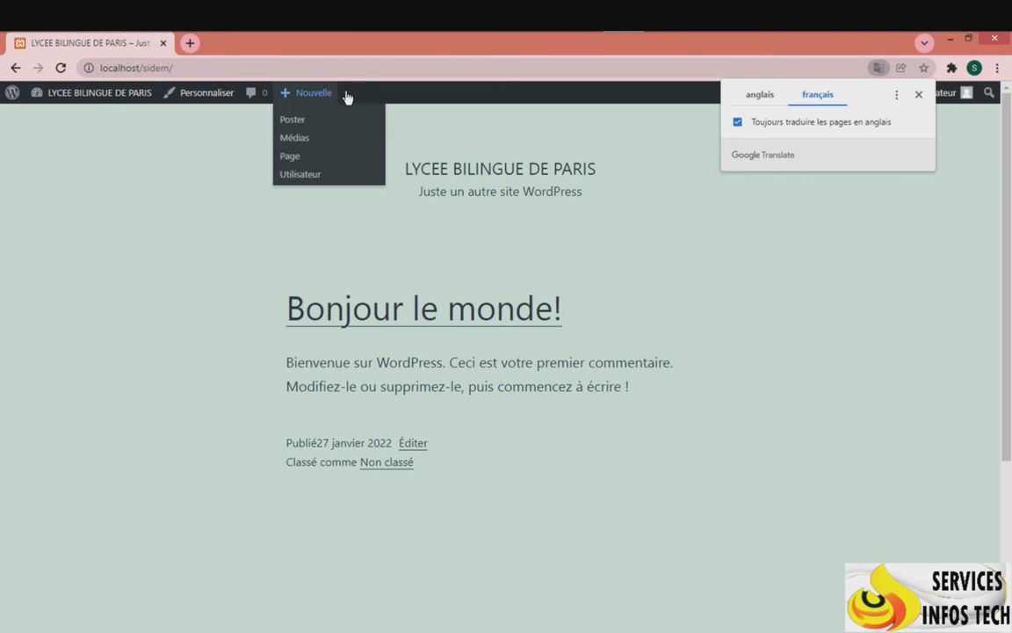
left_click(919, 94)
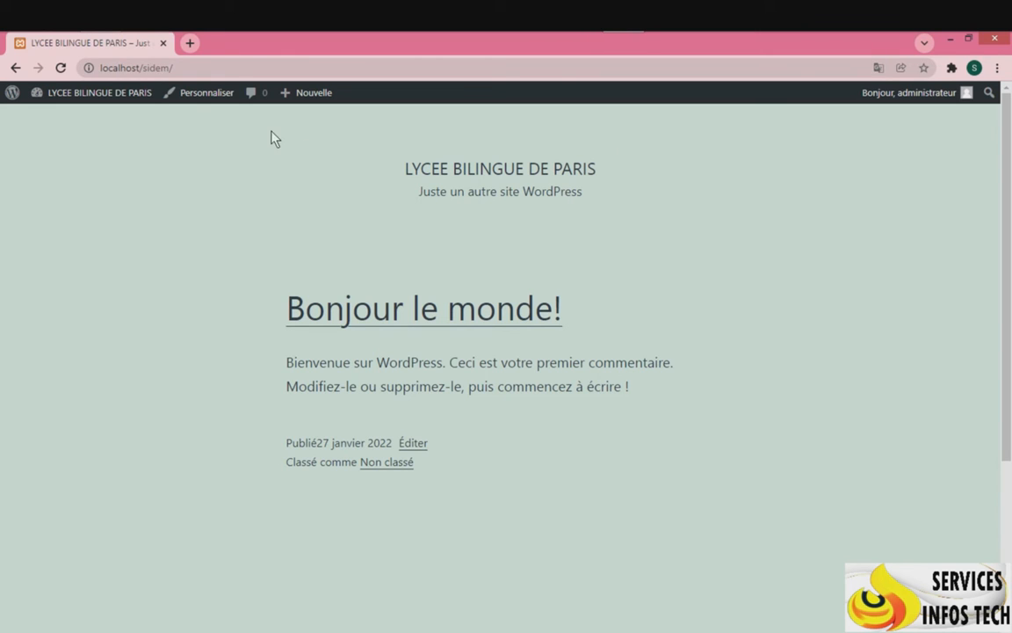
mouse_move(126, 93)
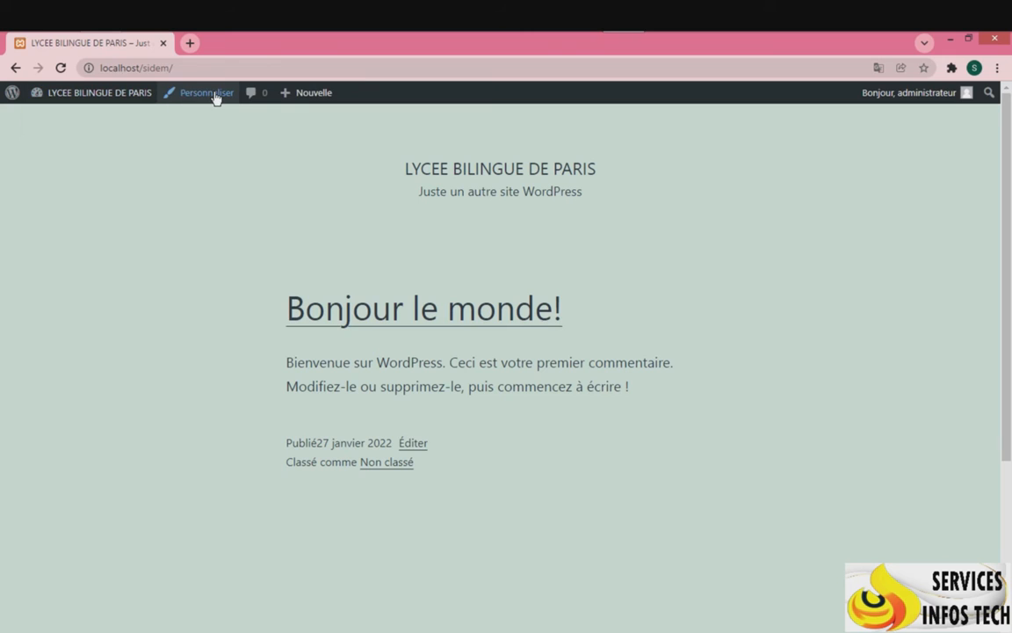
mouse_move(64, 102)
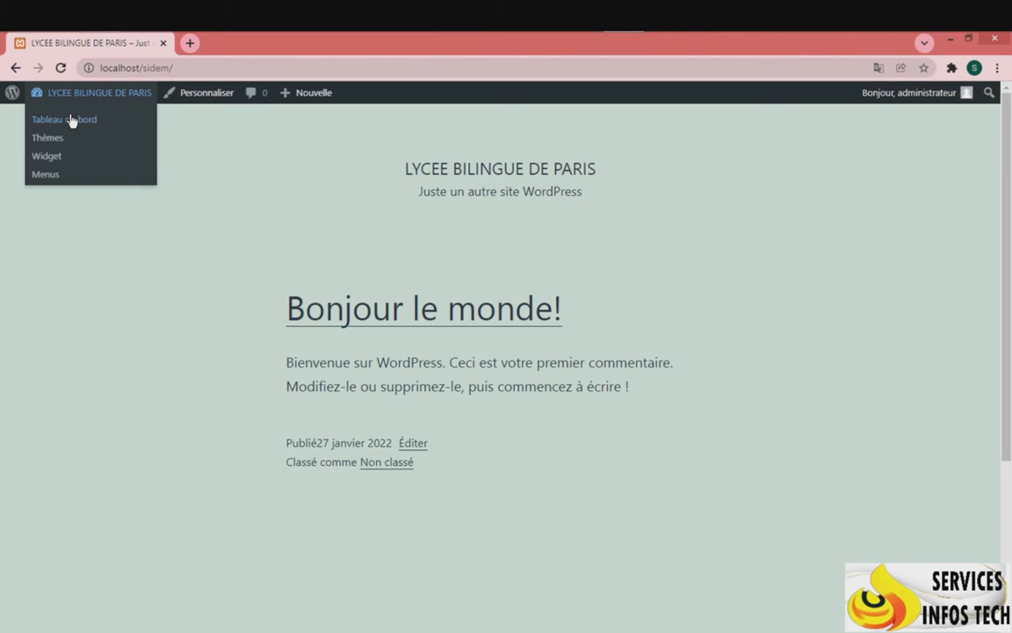
left_click(72, 120)
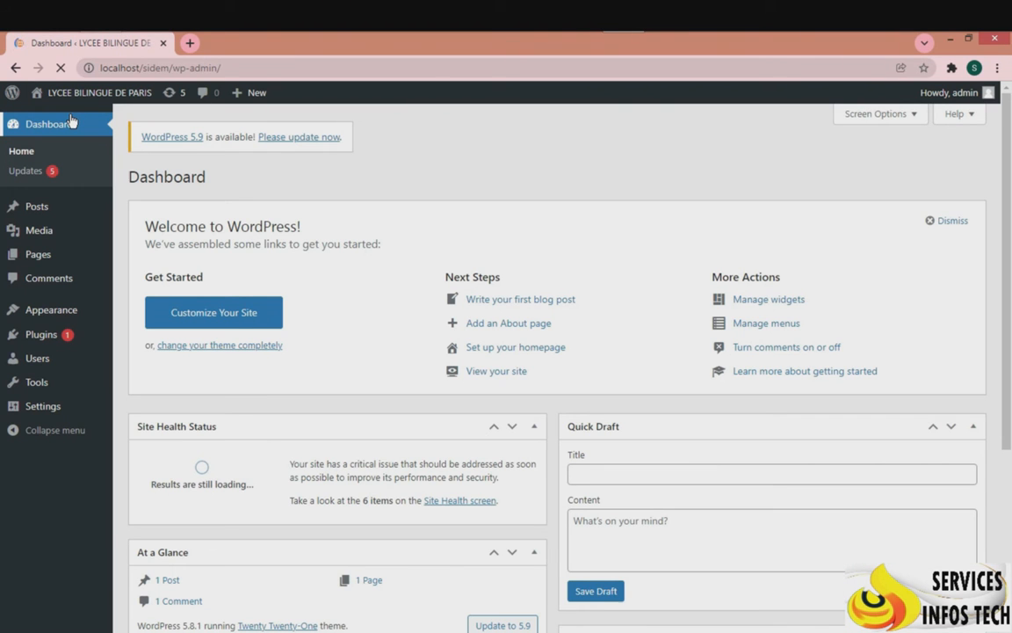
Open the site's general settings (Réglages, Général).
left_click(176, 70)
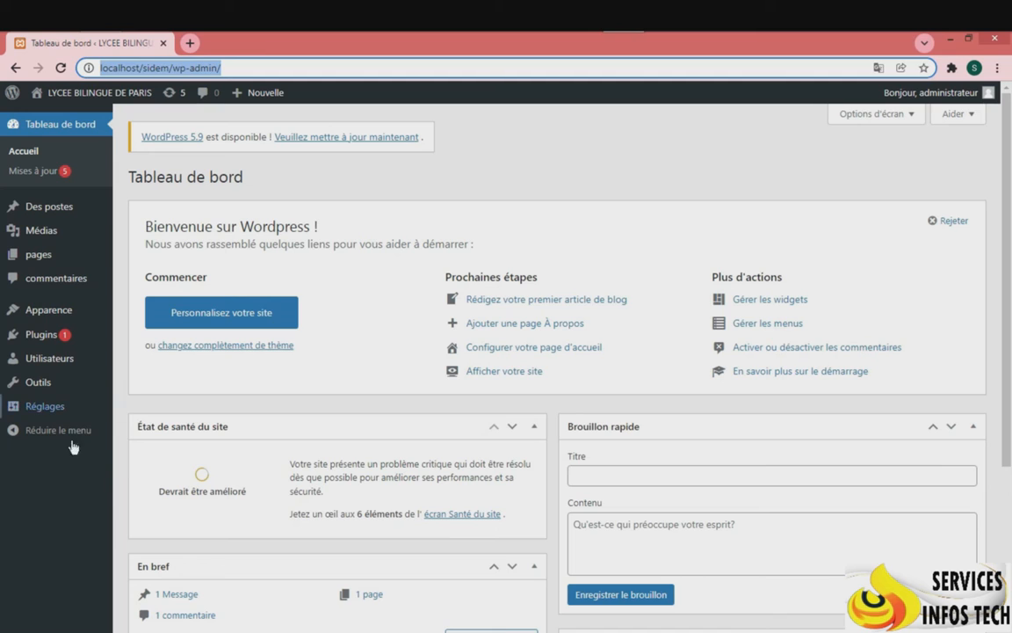
left_click(46, 491)
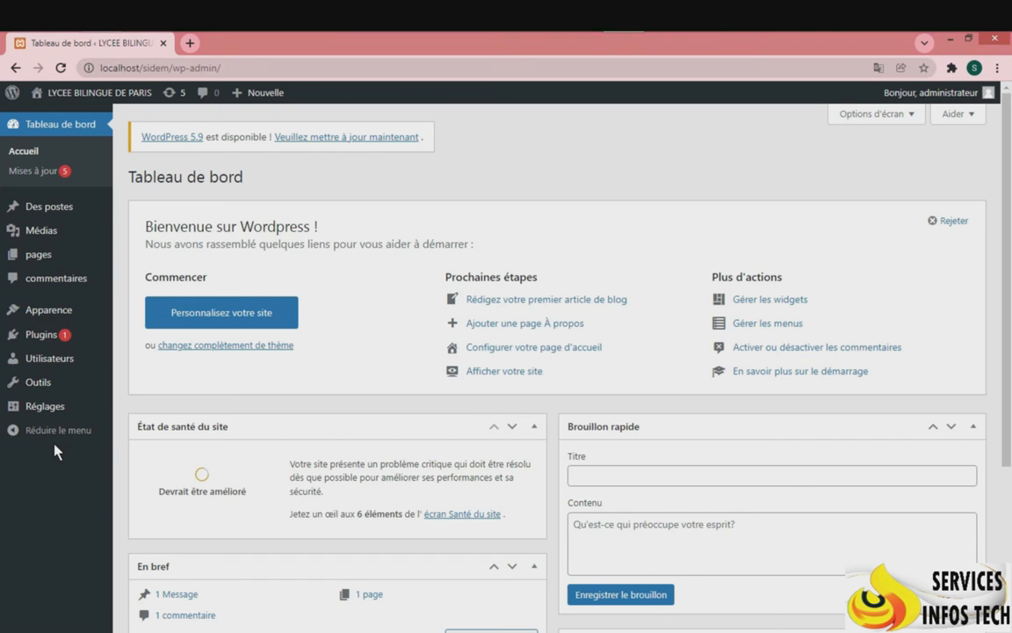
mouse_move(47, 408)
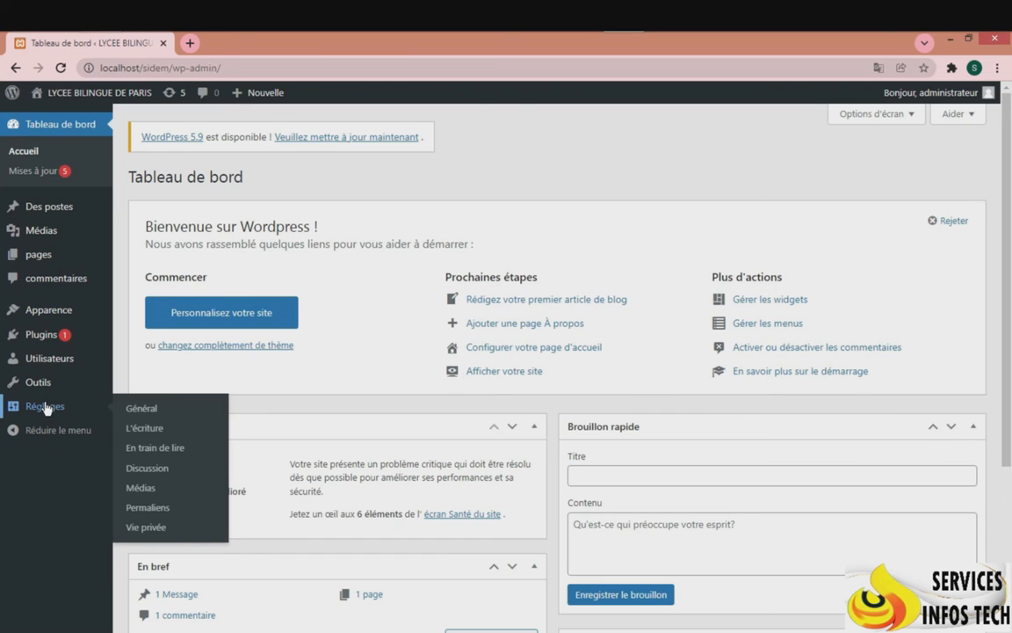
left_click(149, 410)
left_click(148, 411)
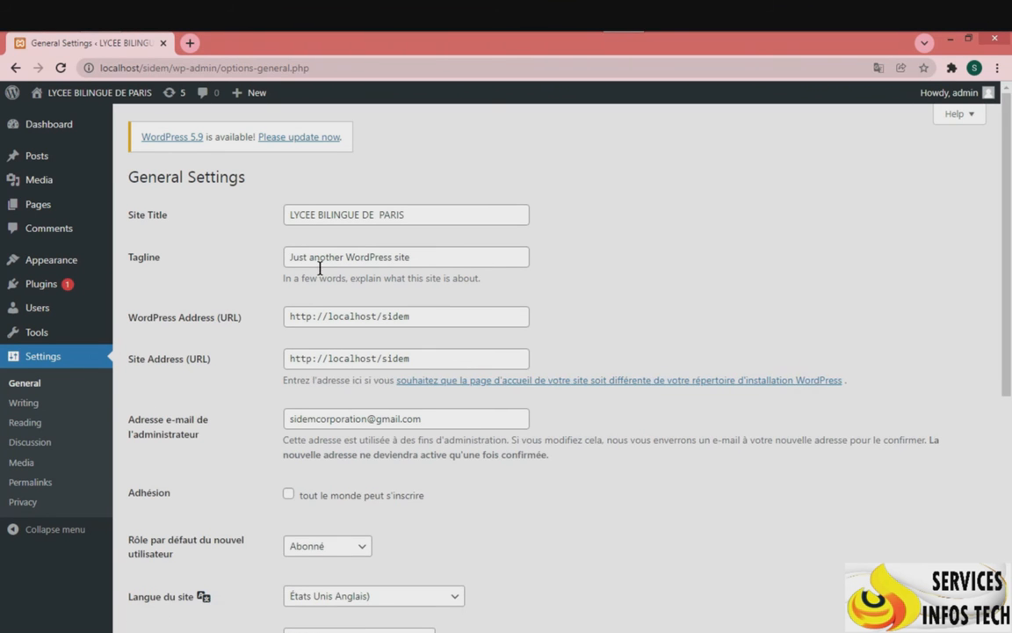
Replace the site title with "Apprendre a cree".
left_click_drag(416, 209, 272, 225)
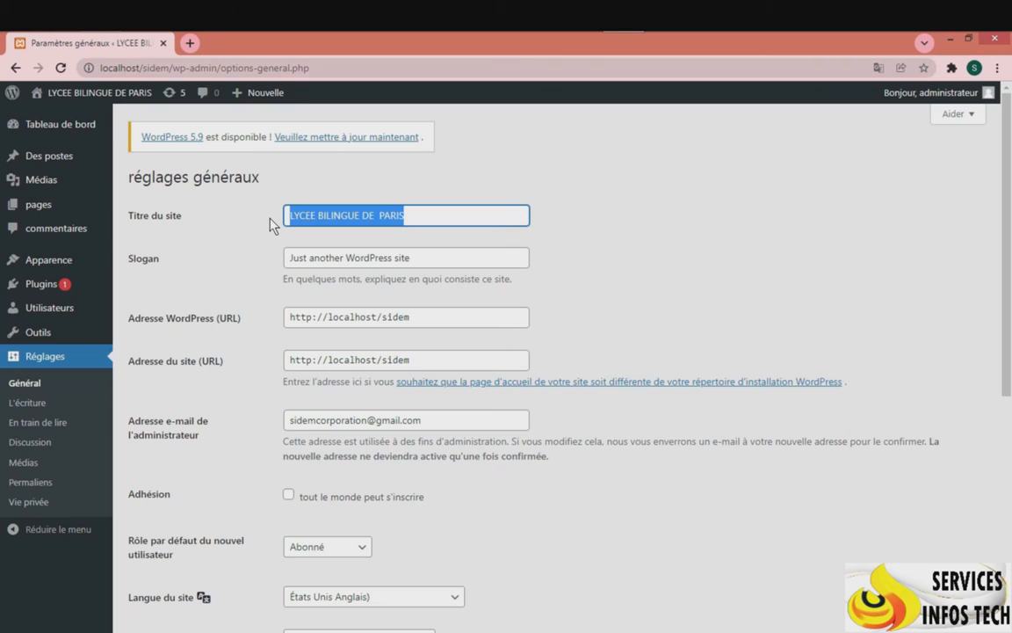
type("Q")
key("BackSpace")
type("A")
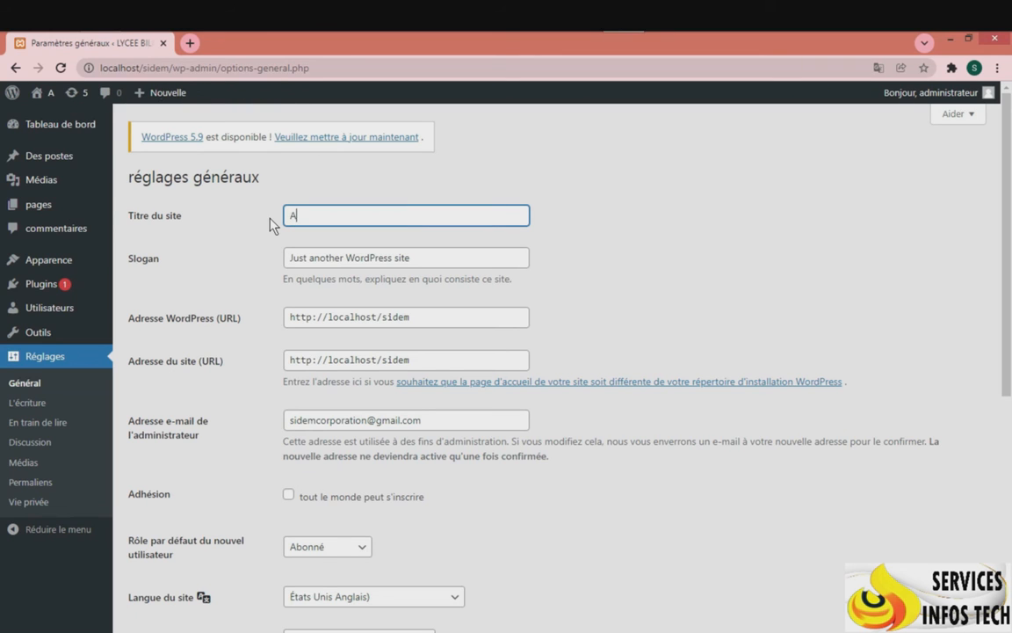
type("pr")
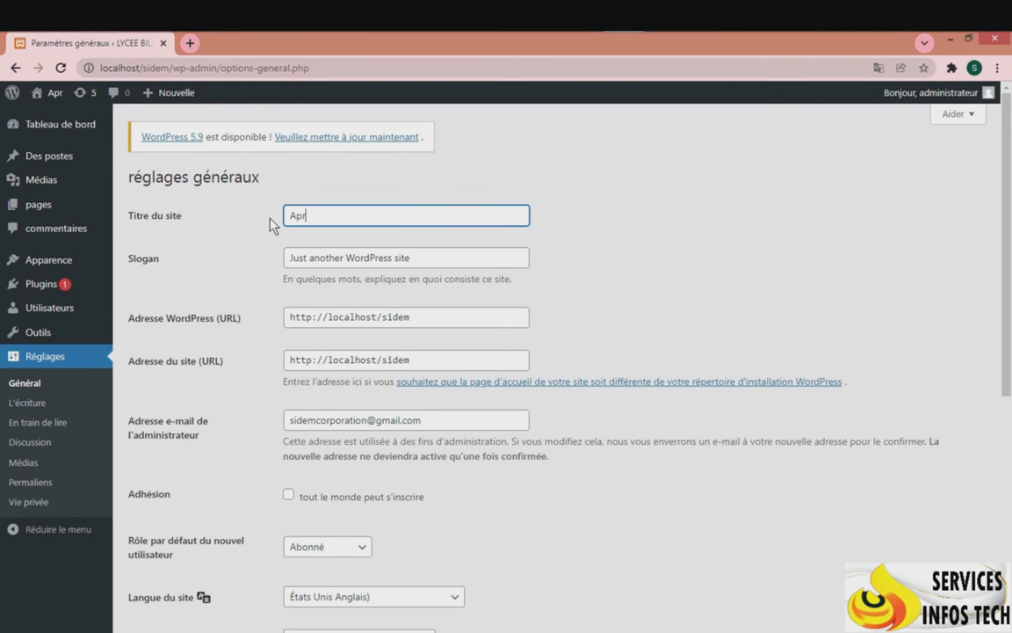
key("BackSpace")
type("p")
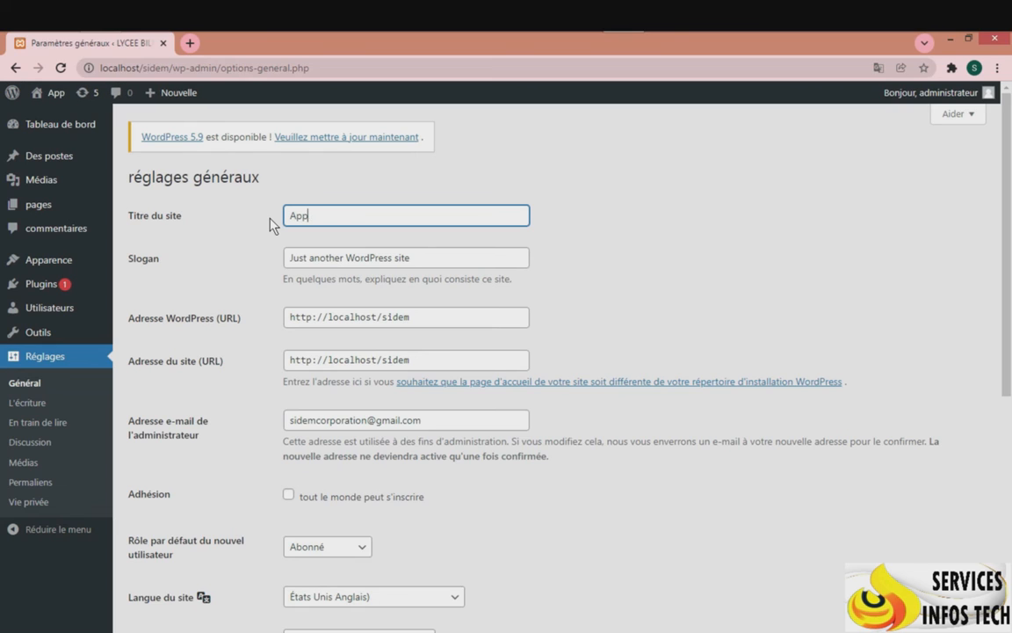
type("rendr")
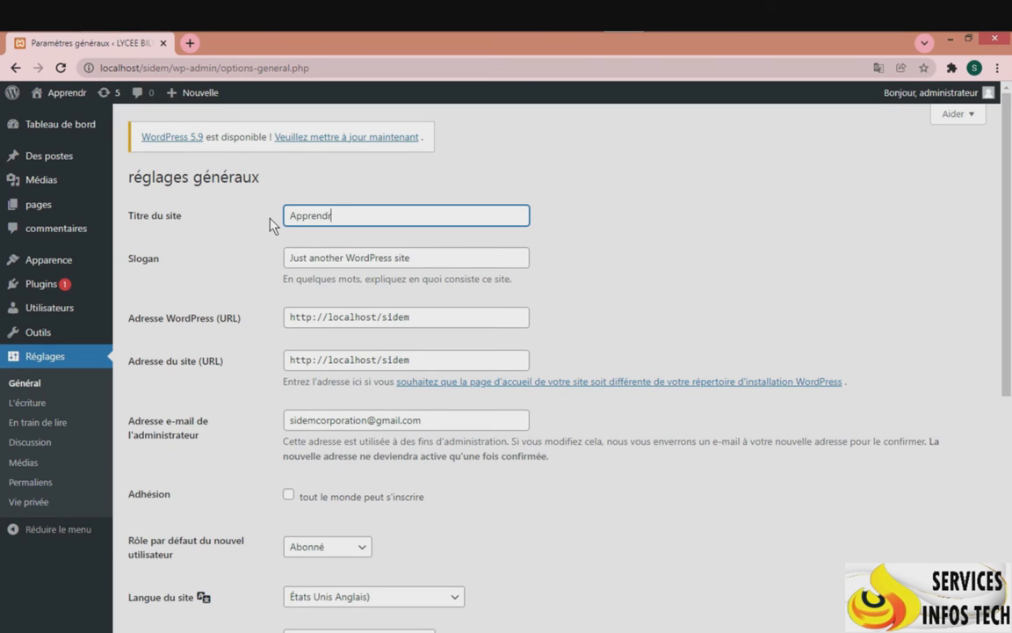
type("e q")
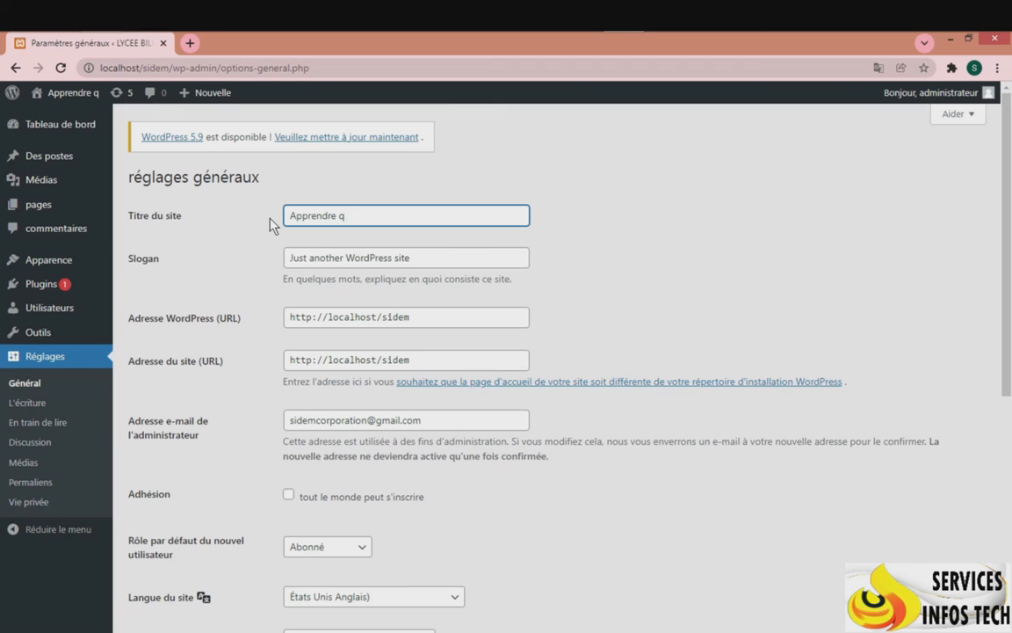
key("BackSpace")
type("a cree")
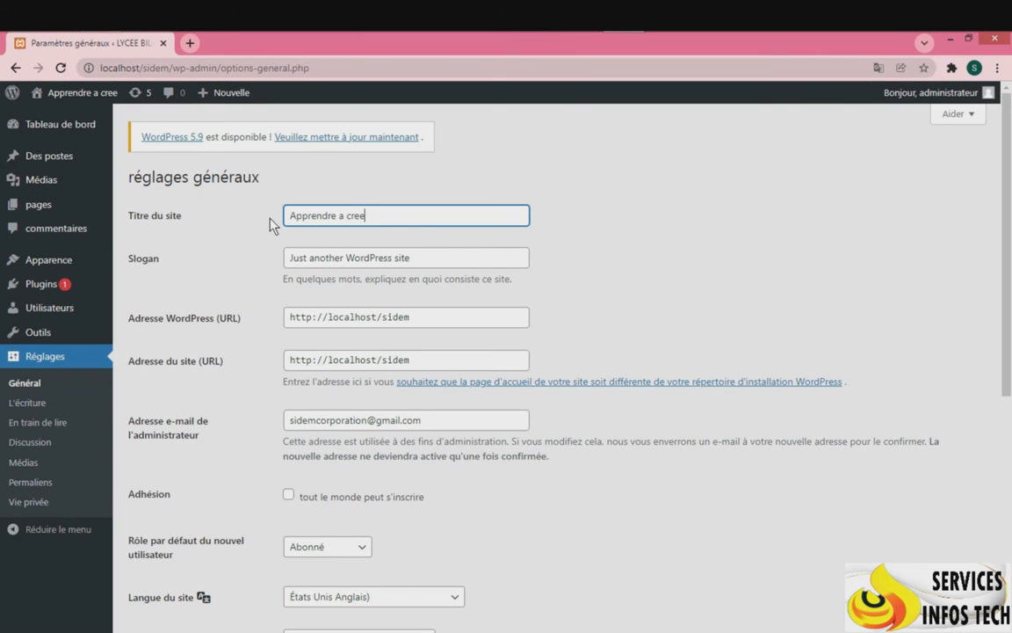
Replace the site's tagline (Slogan) with "reussite".
left_click(430, 257)
left_click_drag(438, 261, 296, 267)
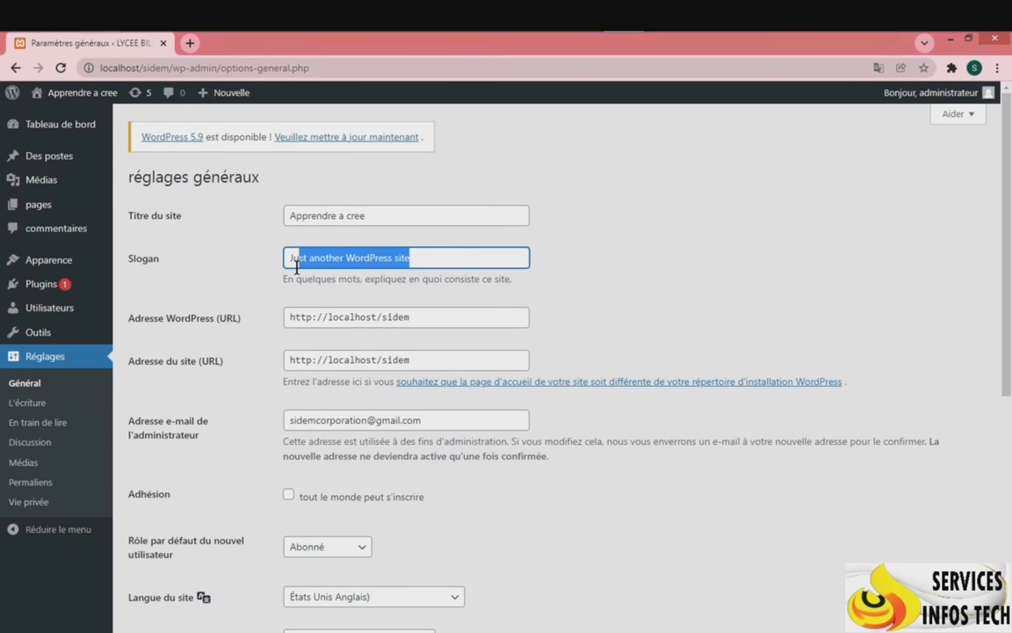
left_click_drag(296, 267, 286, 257)
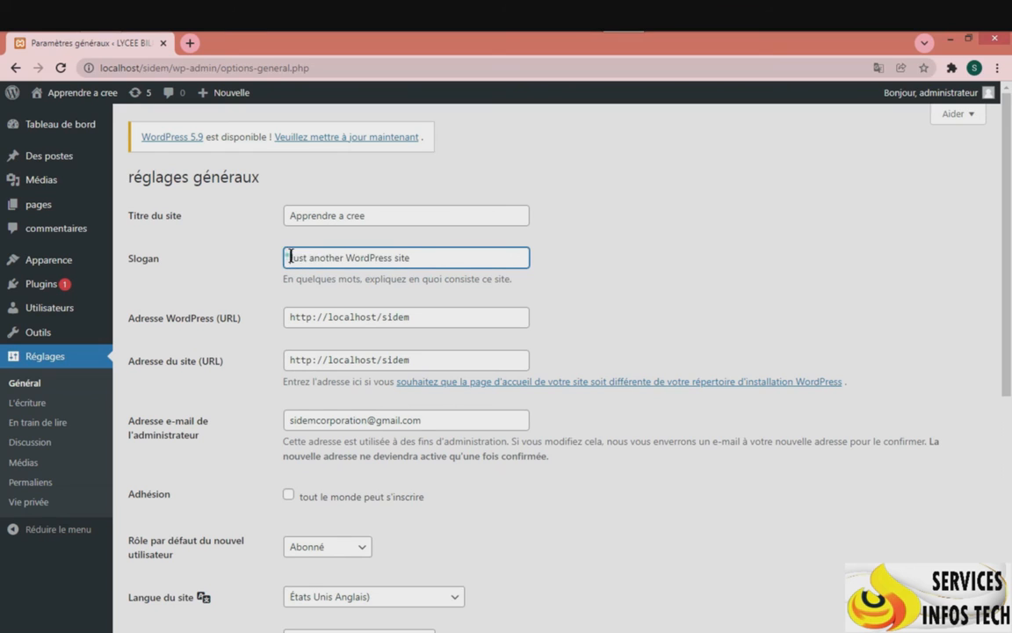
left_click_drag(428, 255, 360, 257)
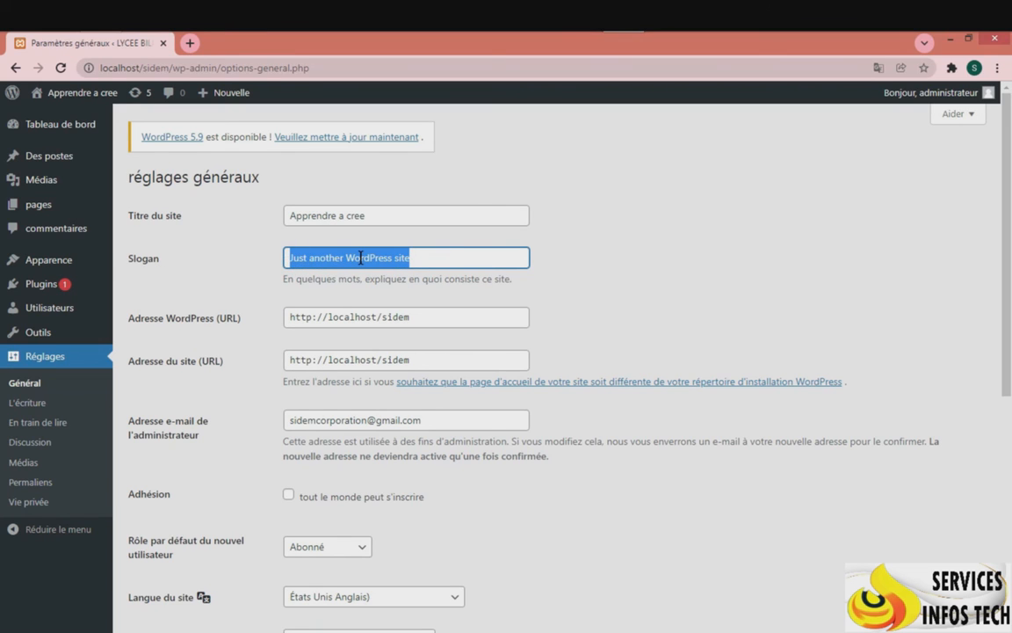
type("reu")
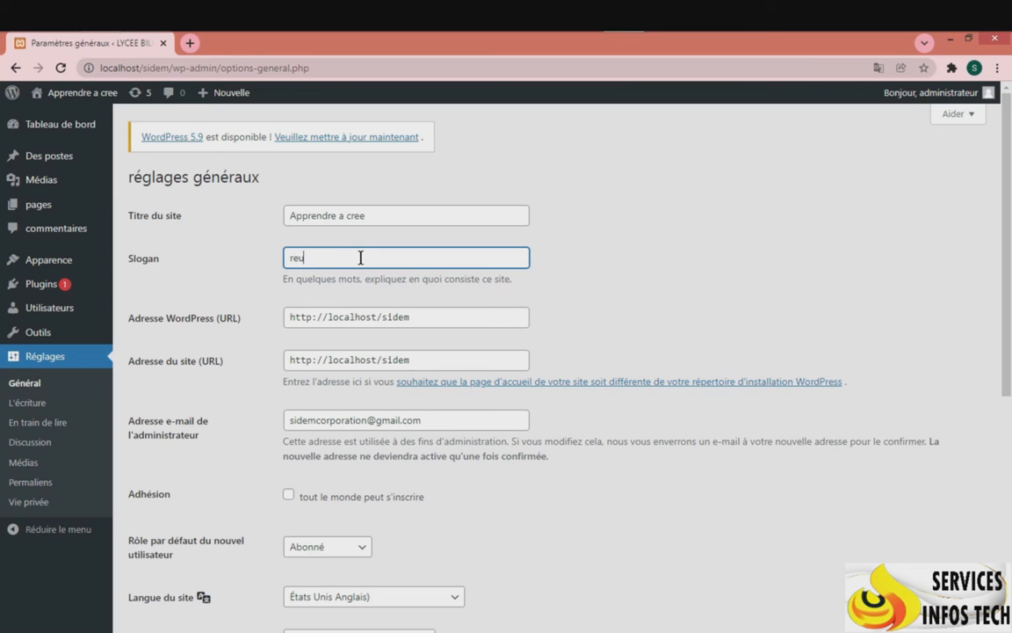
type("ssite")
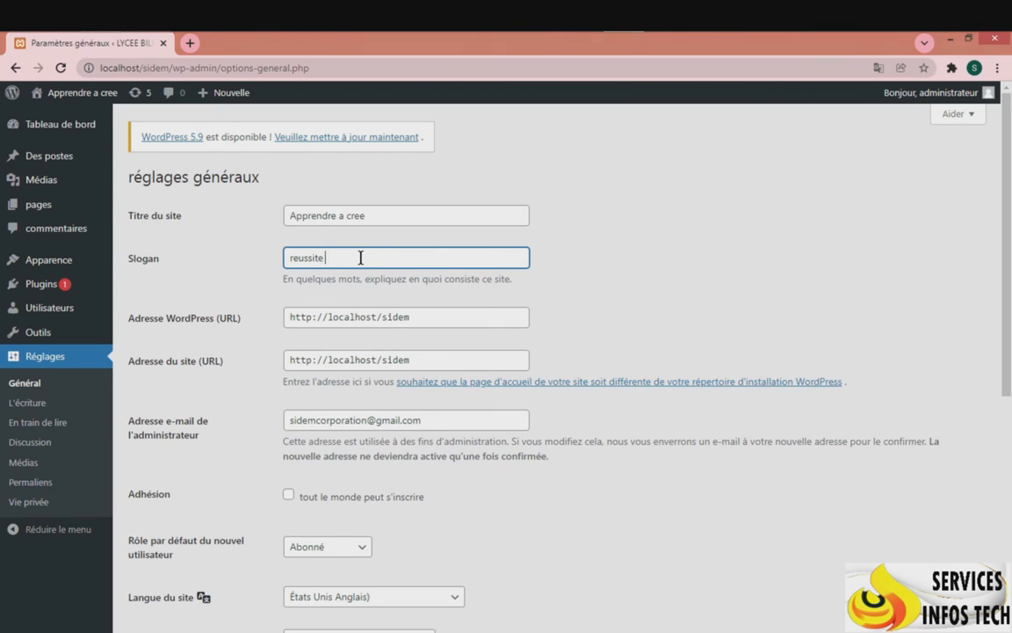
Allow anyone to register on the site and choose Abonné as the default role for new users.
scroll(360, 263, "down", 5)
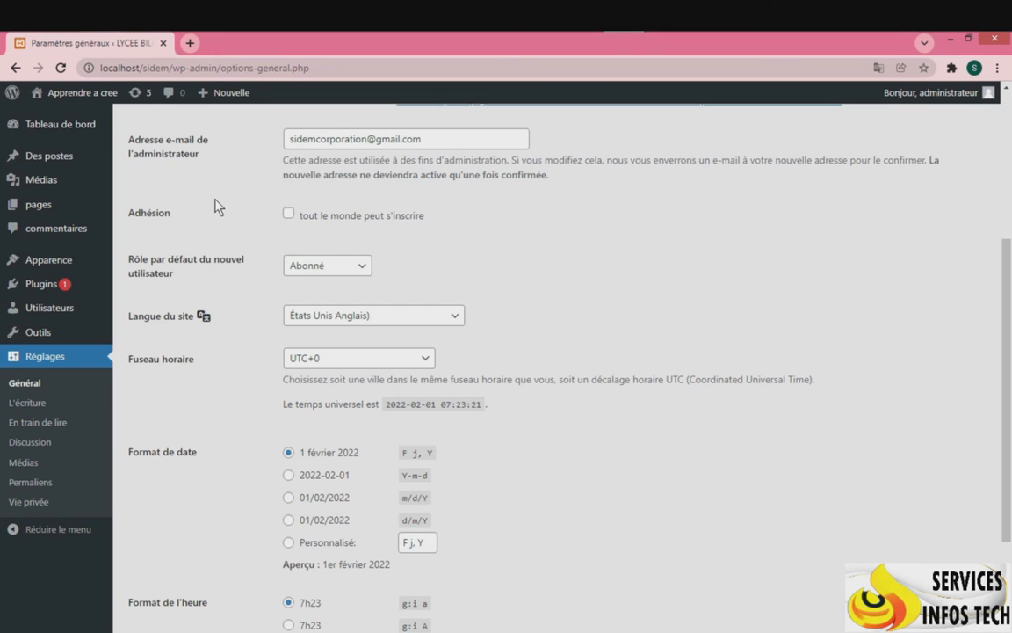
left_click(289, 214)
left_click(337, 266)
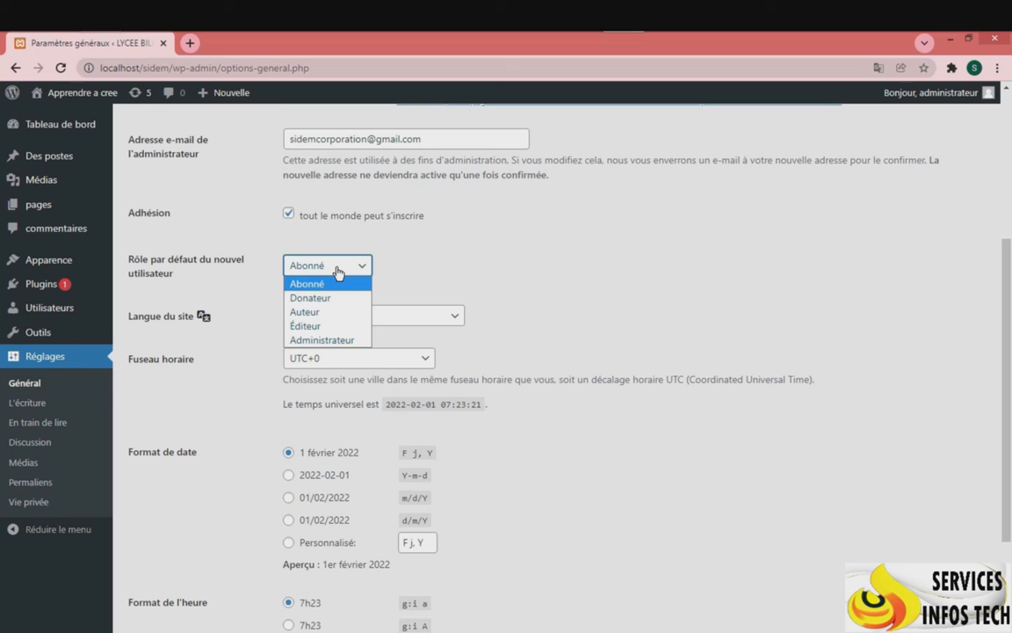
left_click(330, 284)
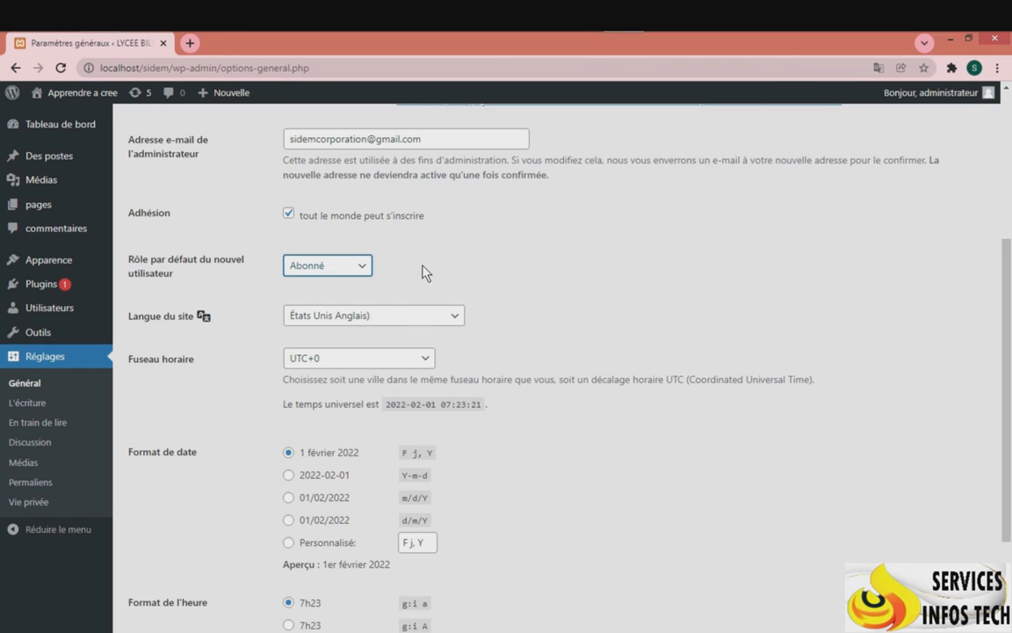
Set the site language (Langue du site) to Français and save the general settings.
scroll(415, 278, "down", 3)
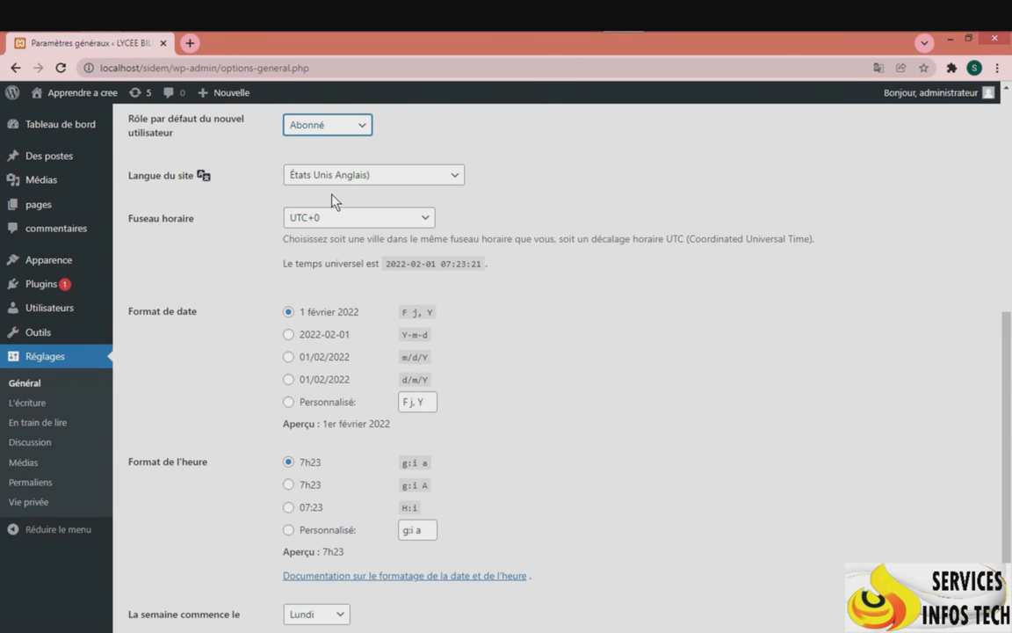
scroll(284, 234, "up", 1)
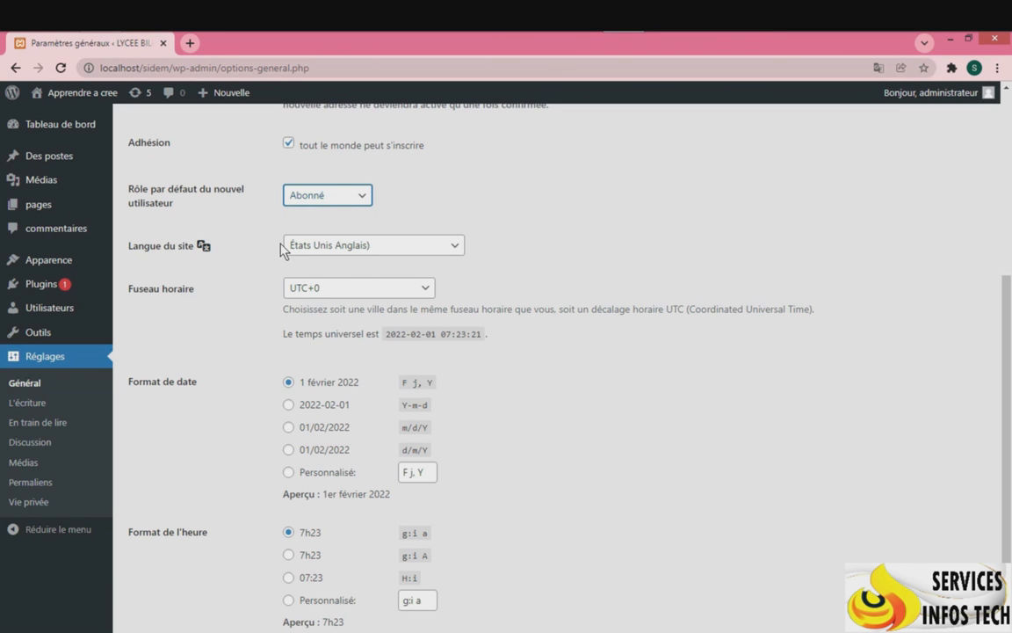
left_click(290, 247)
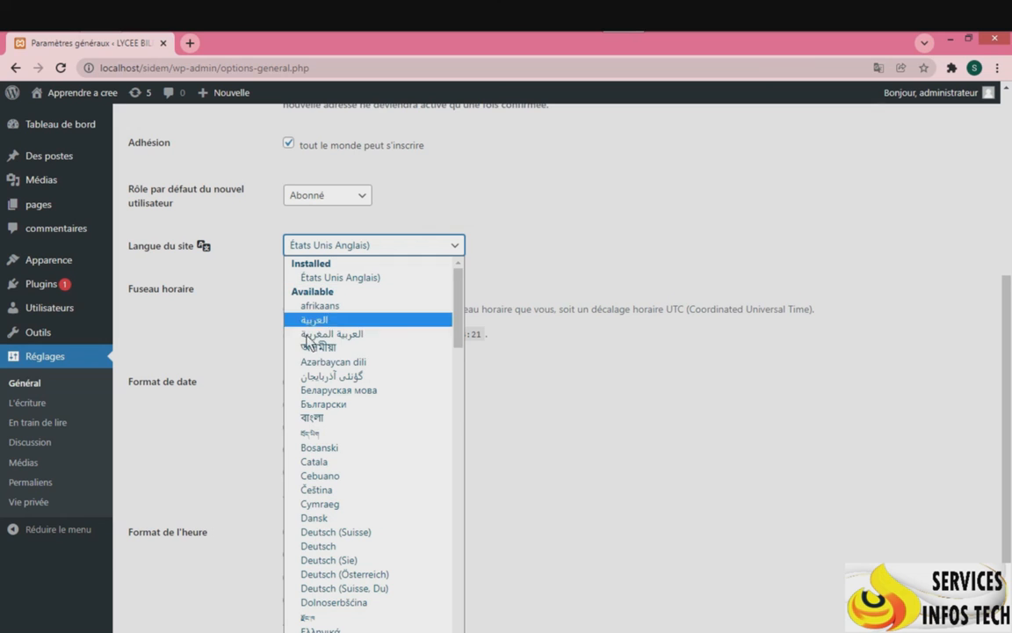
scroll(388, 523, "down", 3)
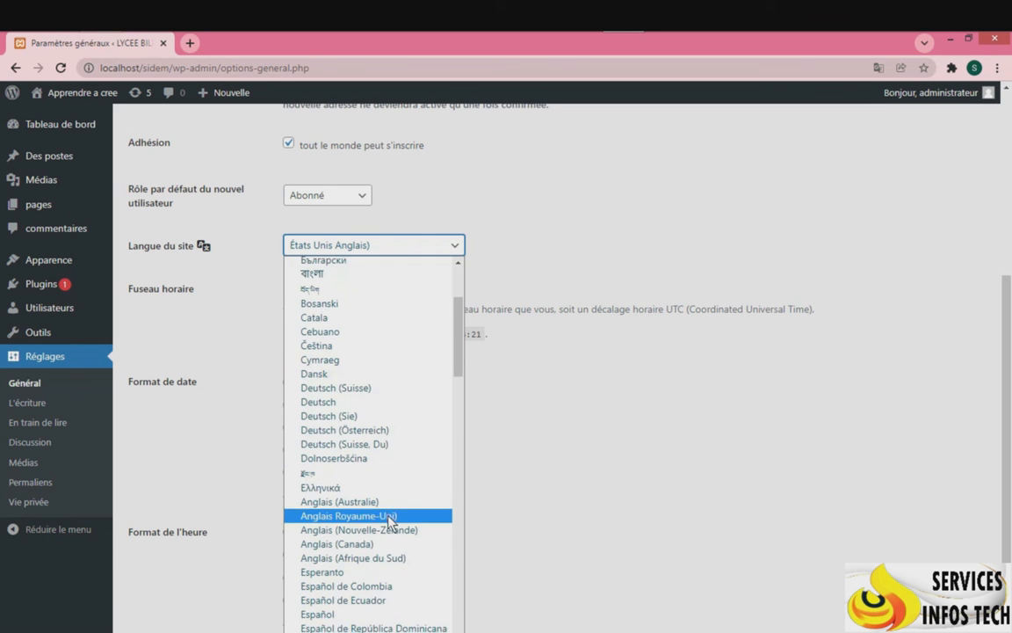
scroll(389, 518, "down", 5)
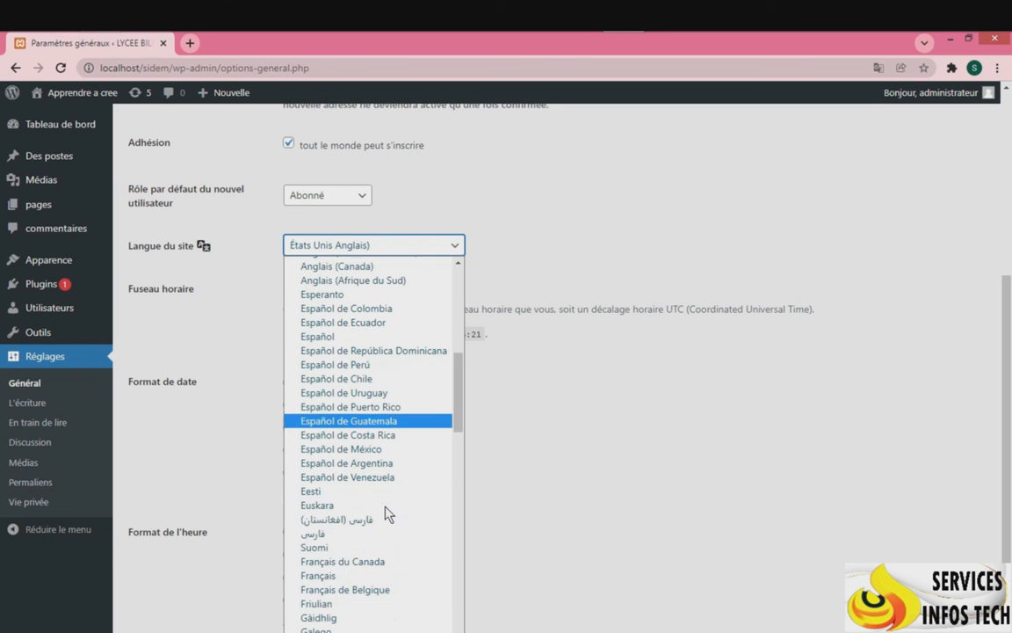
left_click(314, 577)
scroll(396, 396, "down", 3)
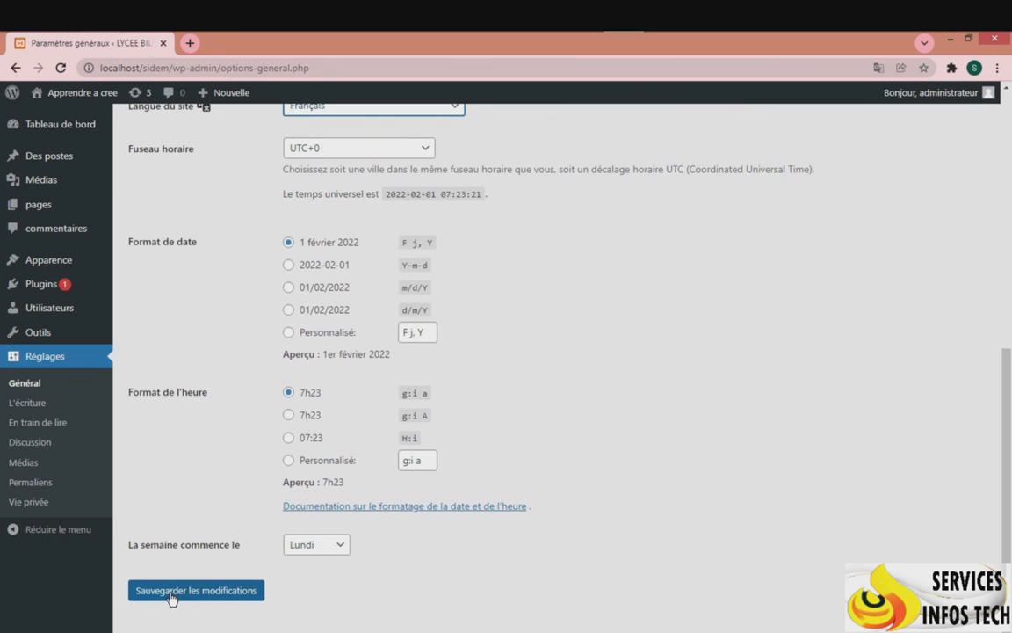
left_click(171, 599)
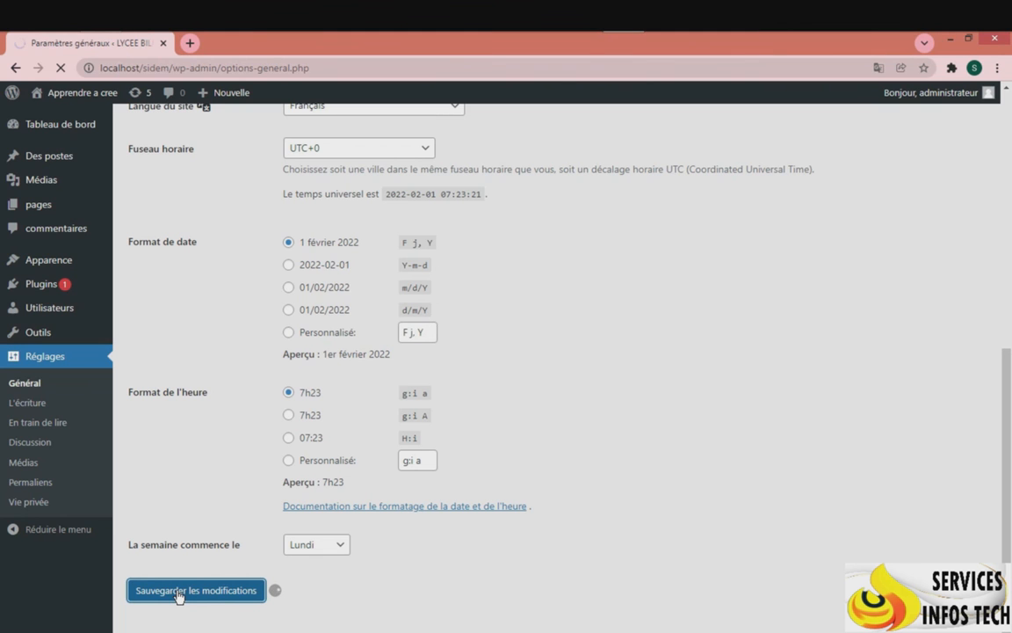
Review the language of the admin menu entries and the saved general settings, from site language through date and time formats.
scroll(178, 596, "up", 6)
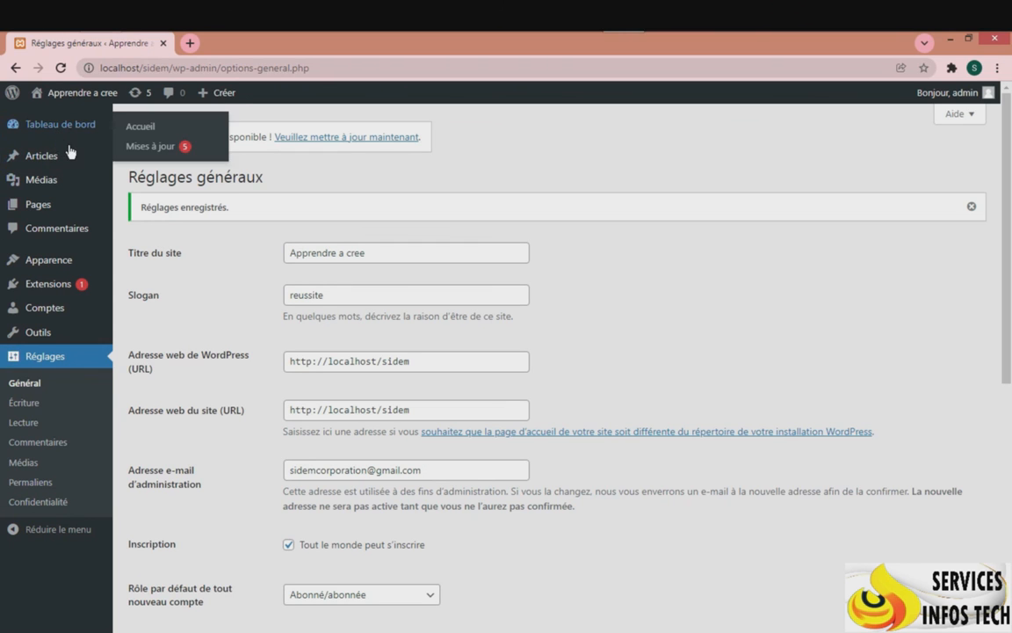
mouse_move(69, 158)
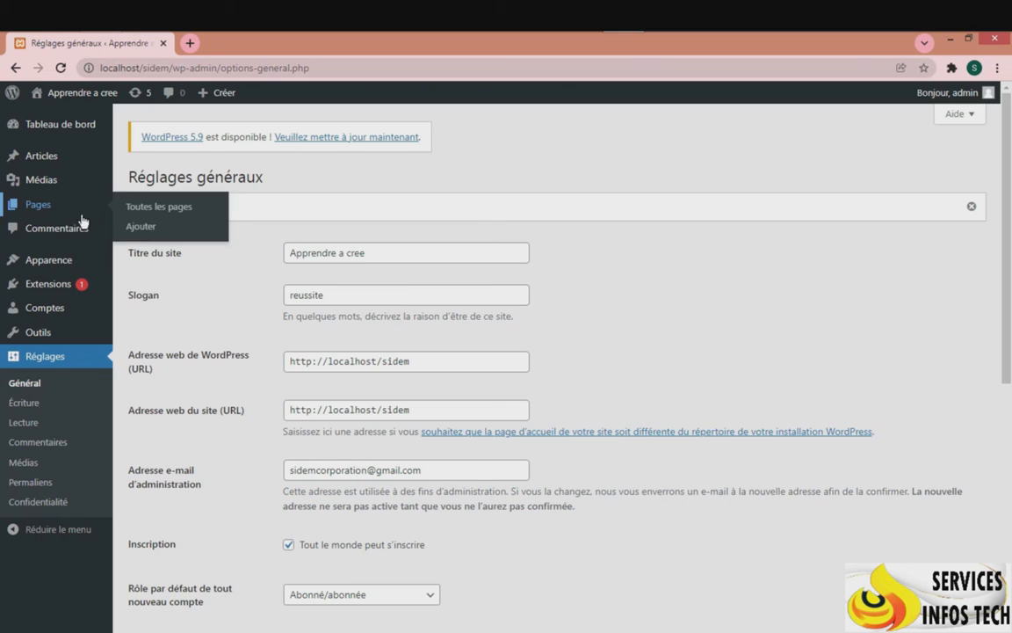
mouse_move(93, 263)
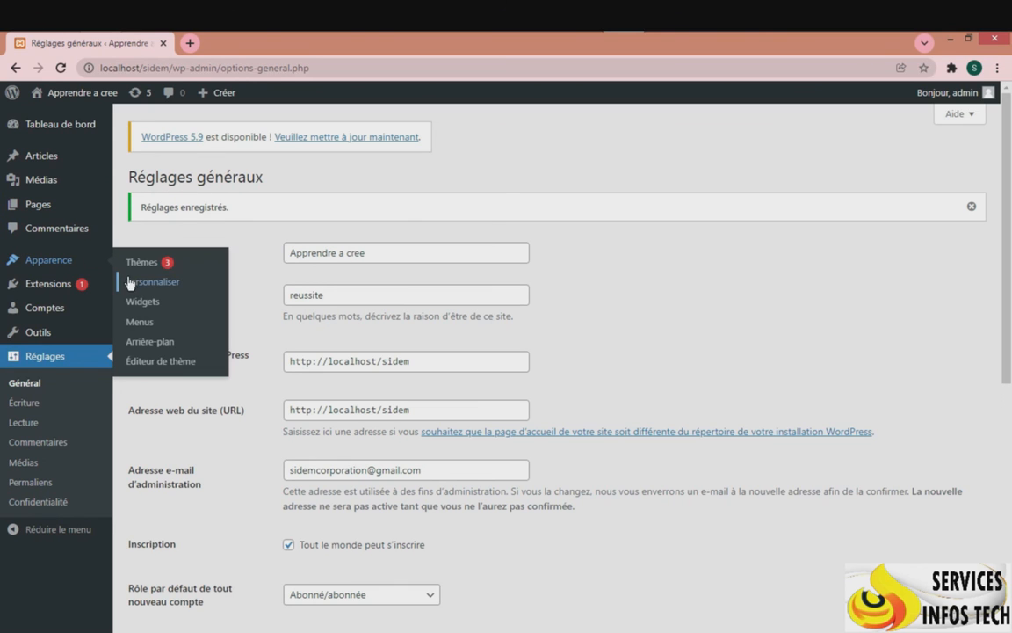
mouse_move(59, 289)
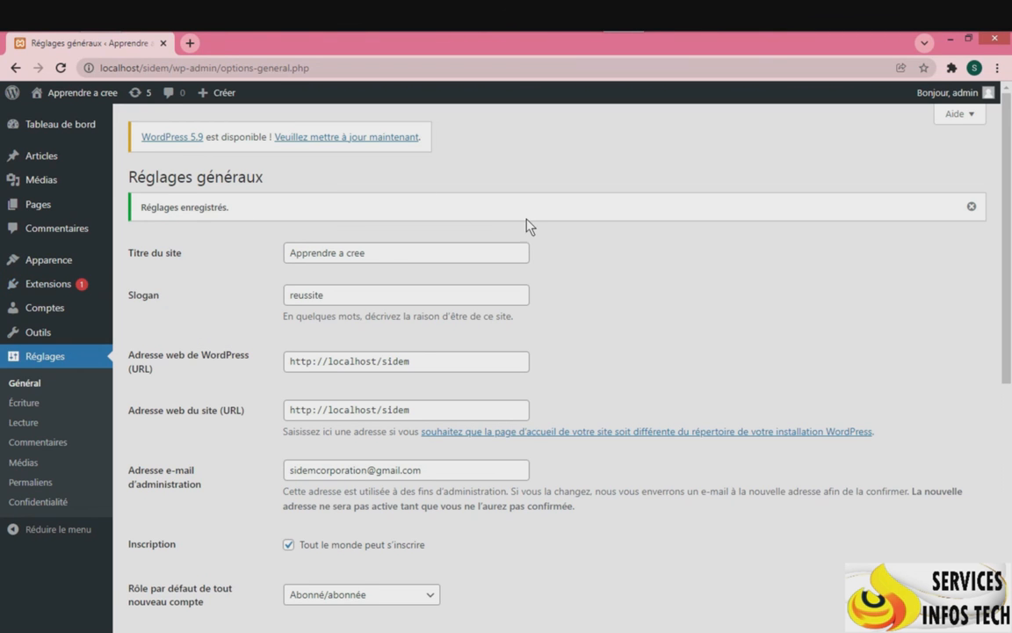
scroll(527, 226, "down", 4)
scroll(524, 227, "down", 1)
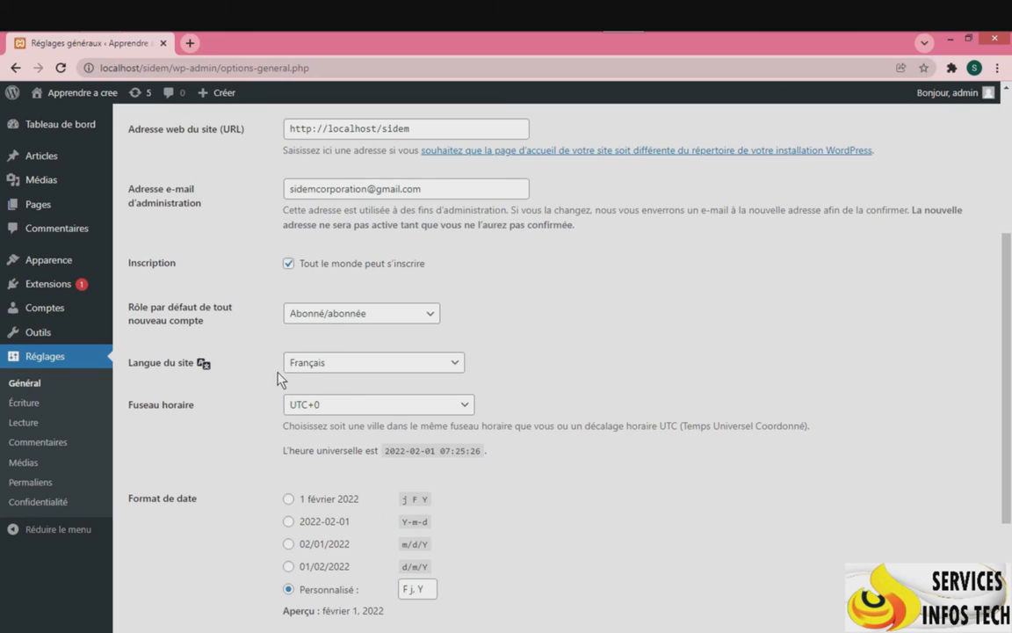
left_click(358, 363)
left_click(357, 361)
scroll(244, 580, "down", 4)
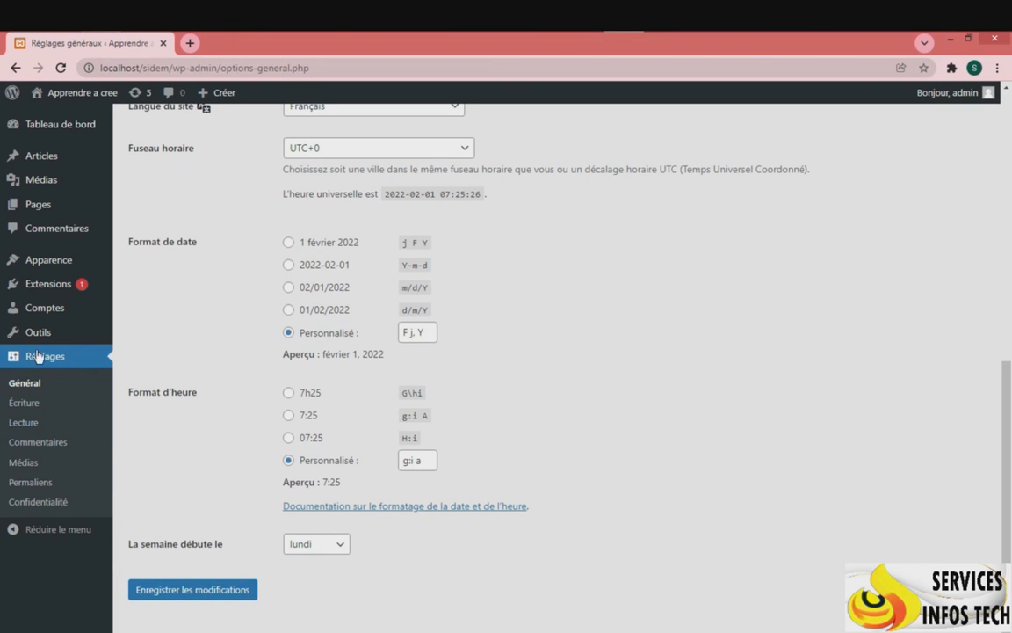
mouse_move(46, 345)
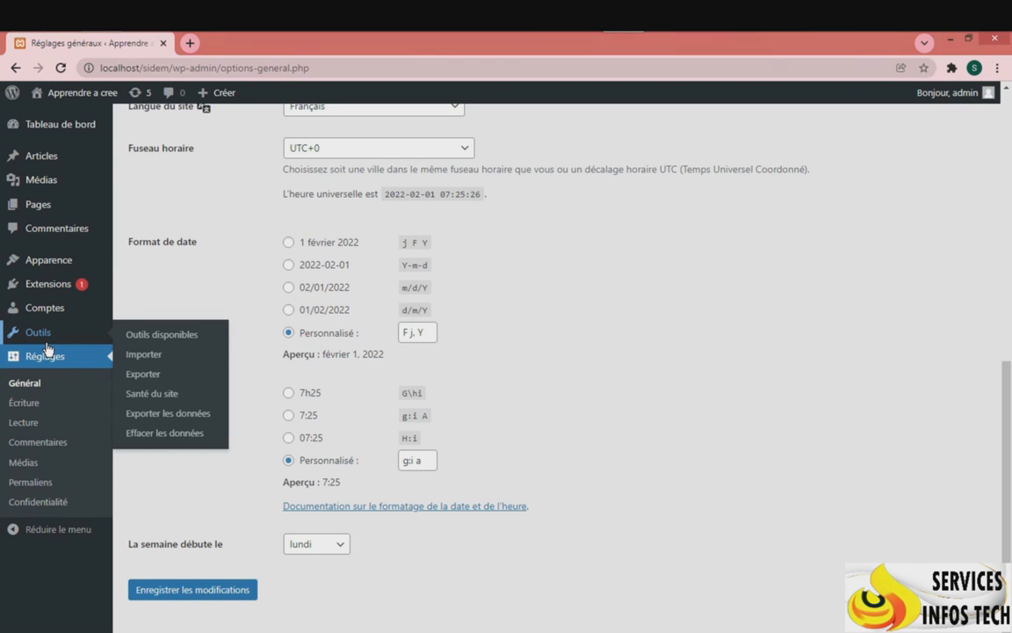
mouse_move(81, 119)
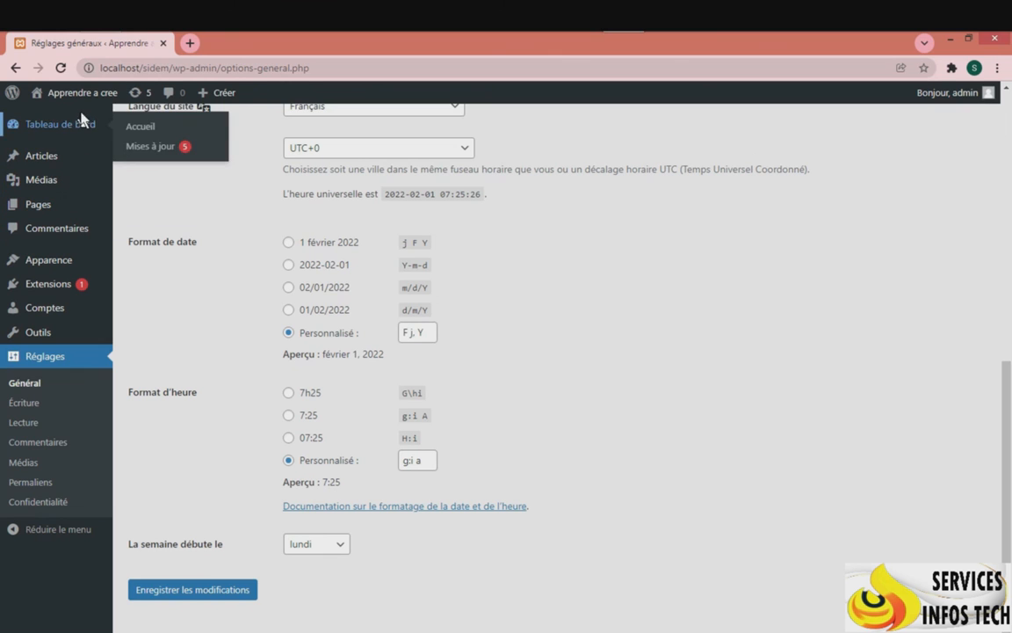
Visit the public site's home page and check how its title and tagline are displayed.
mouse_move(85, 97)
left_click(85, 97)
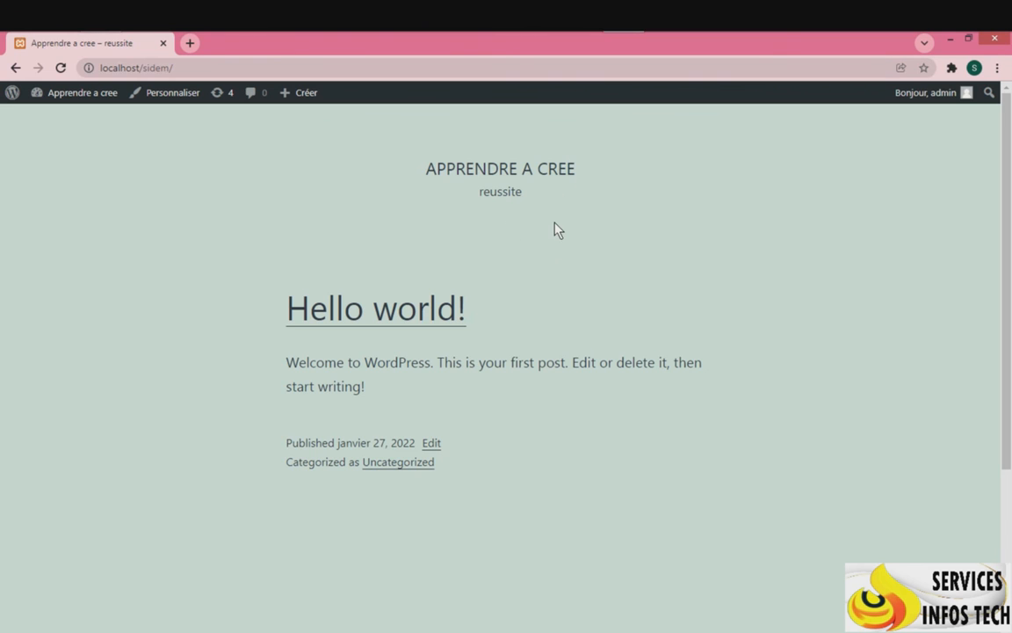
scroll(558, 228, "down", 2)
scroll(530, 225, "up", 1)
scroll(523, 219, "up", 2)
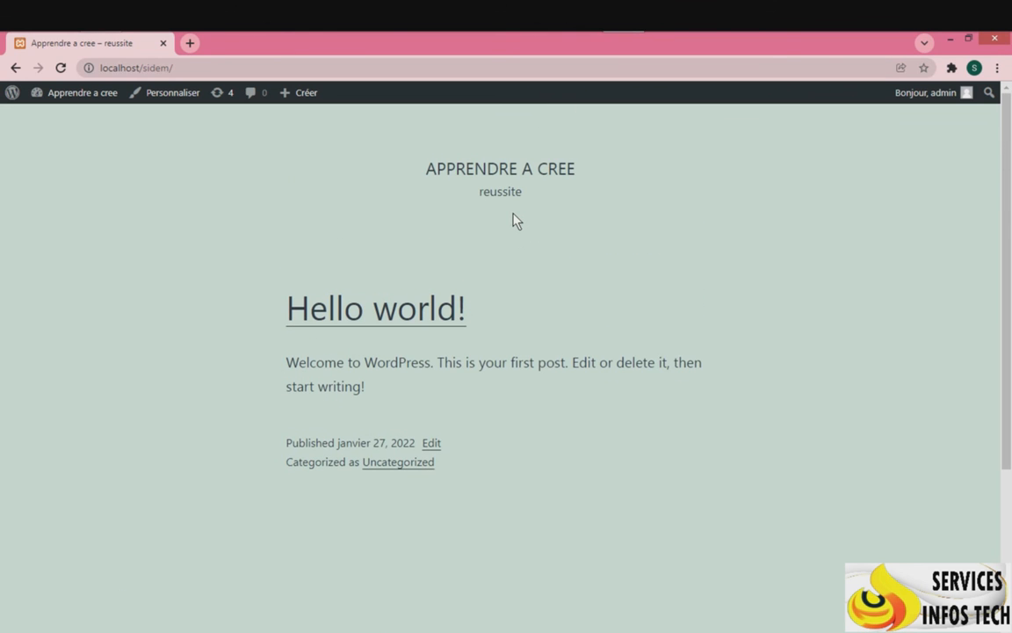